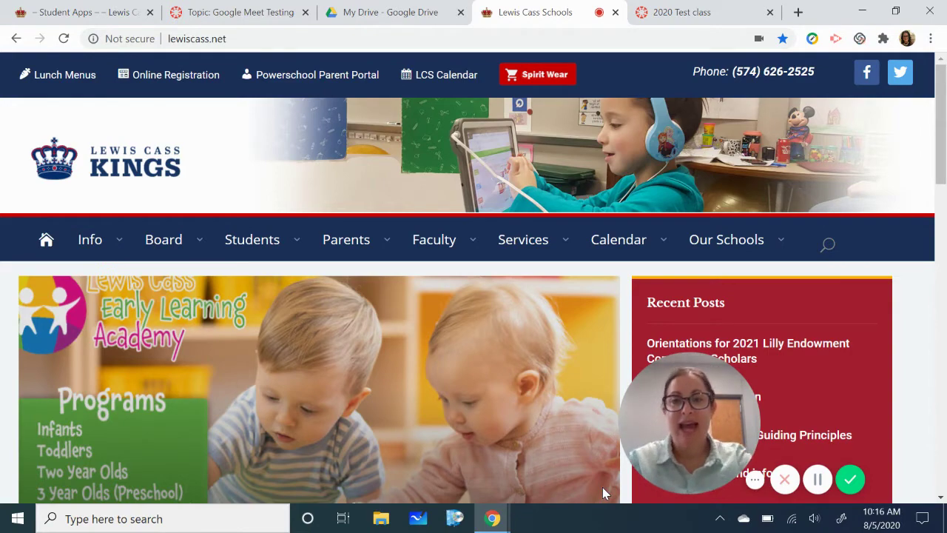
Step: Open the Student Apps page from the school website's student section and browse its list of apps for Canvas
mouse_move(264, 243)
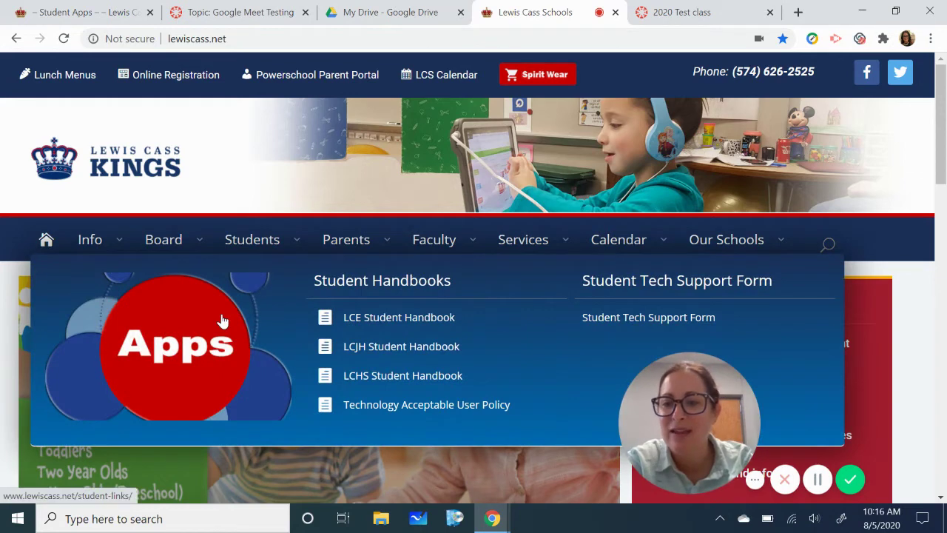
click(222, 321)
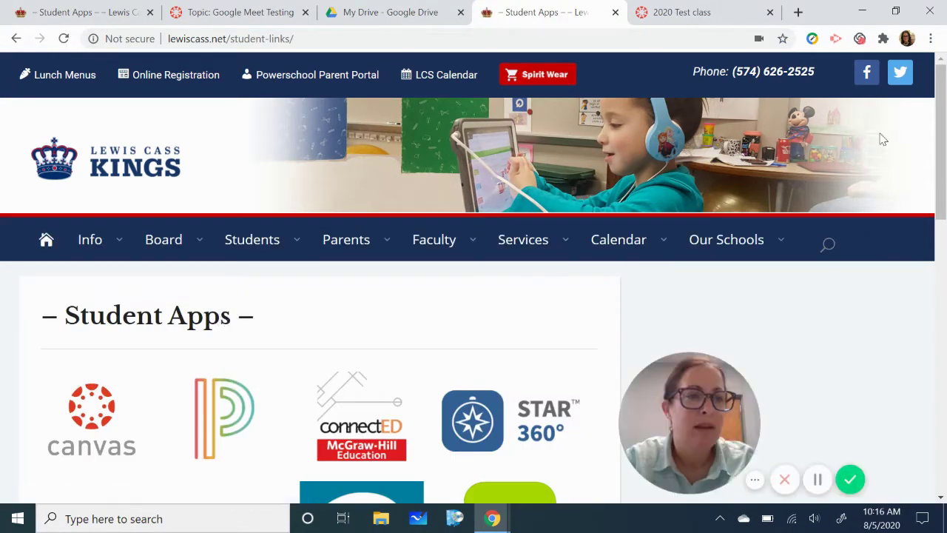
drag(943, 139, 944, 224)
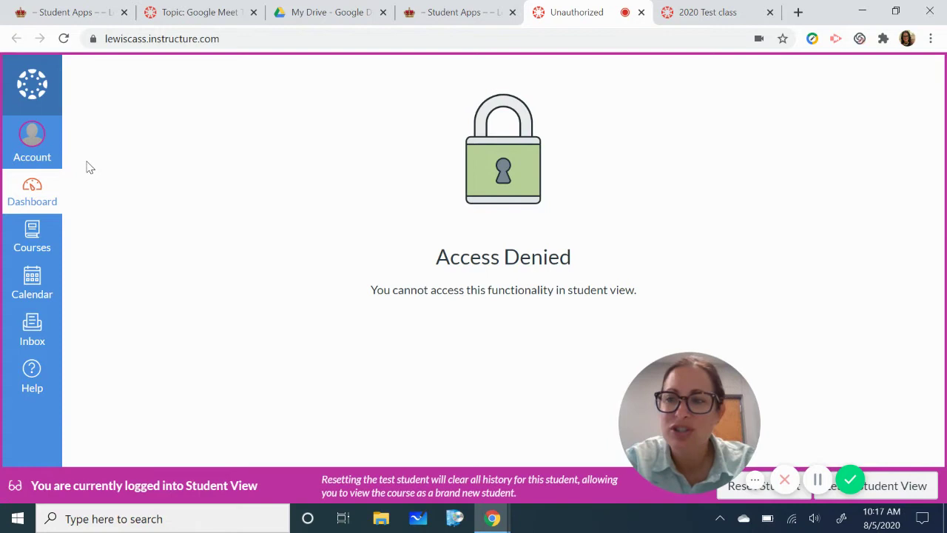
Step: Open the home page of the 2020 Test class from the list of all courses
click(33, 241)
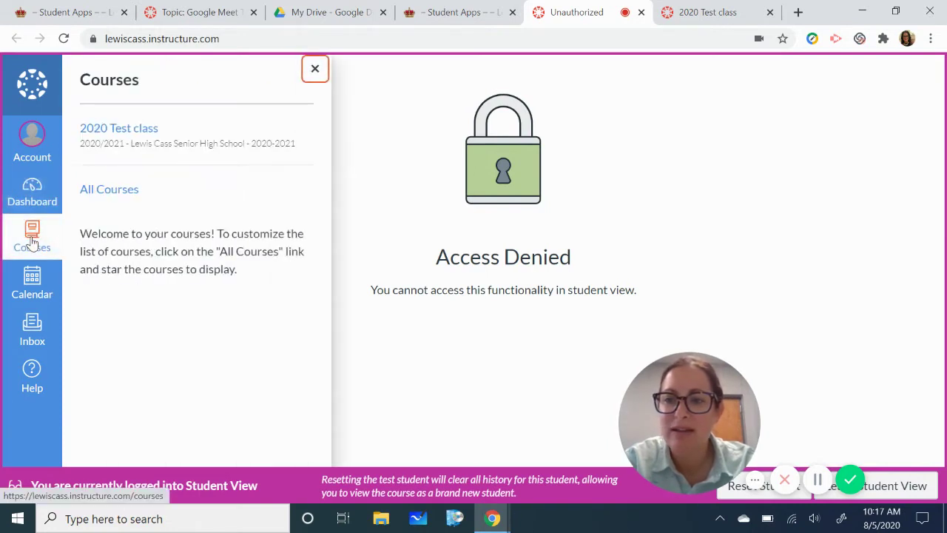
click(110, 197)
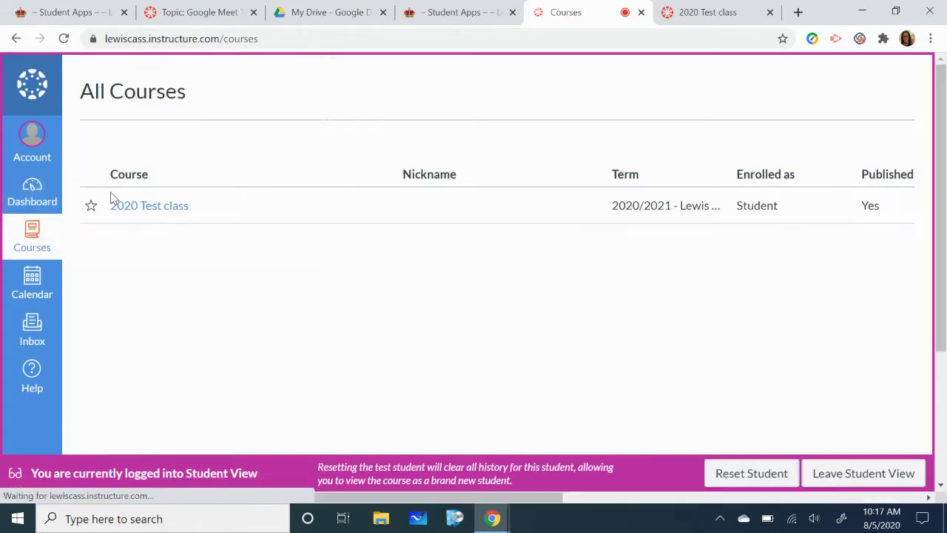
click(134, 206)
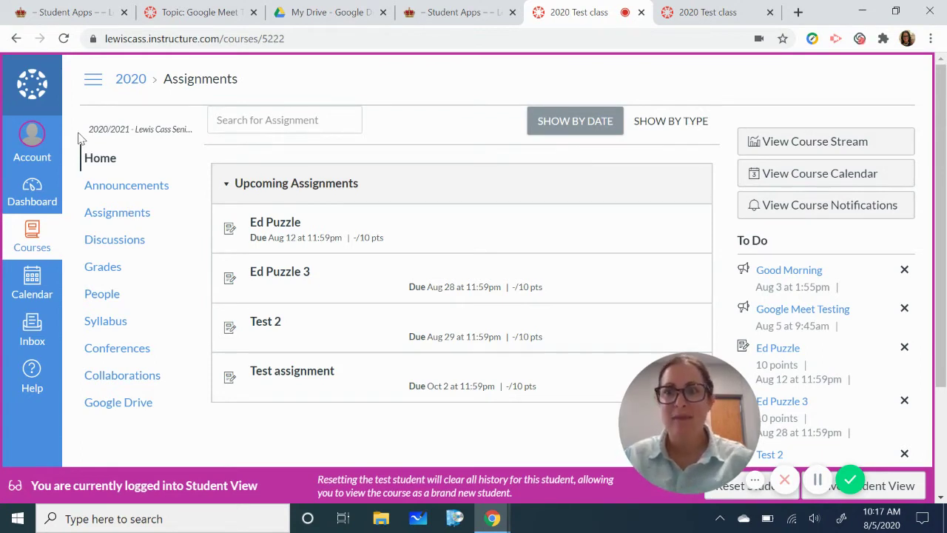
click(96, 161)
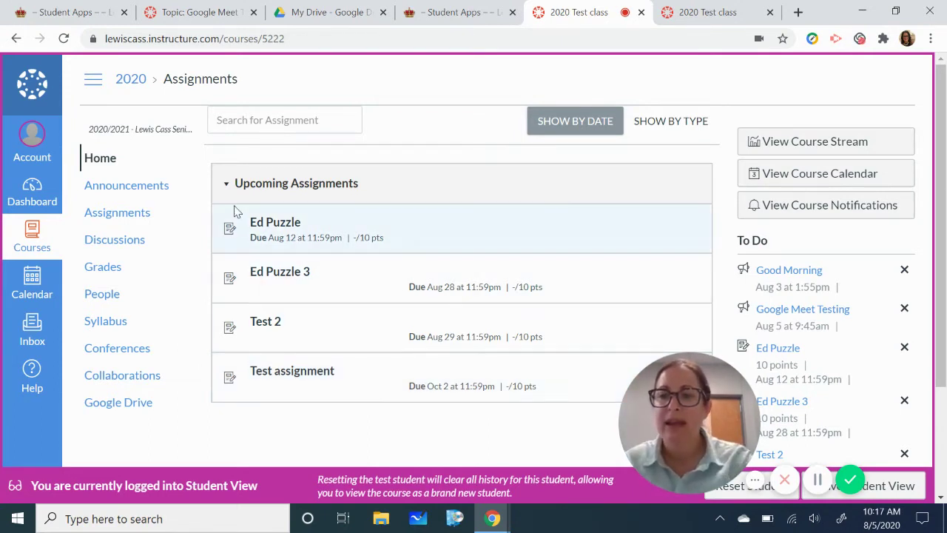
Step: Look over the course's announcements and its upcoming assignments
click(166, 191)
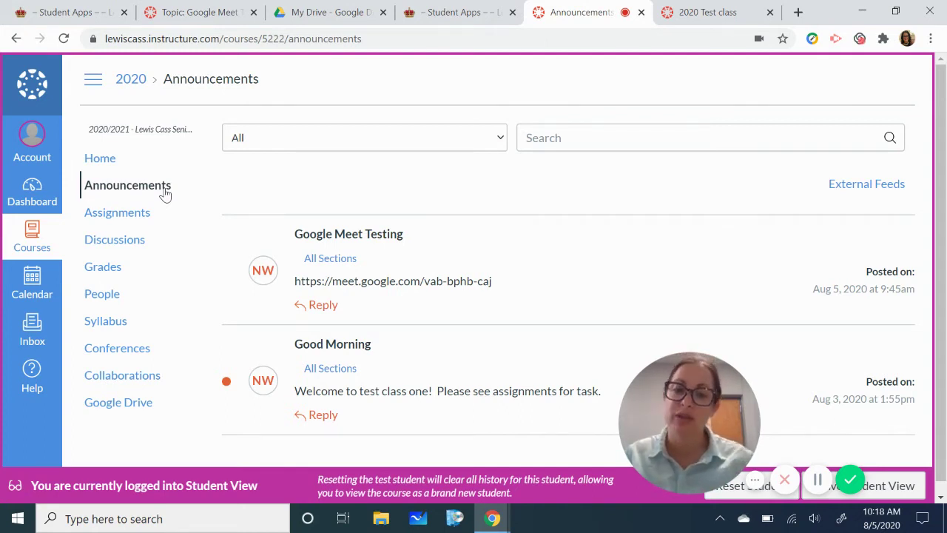
click(141, 218)
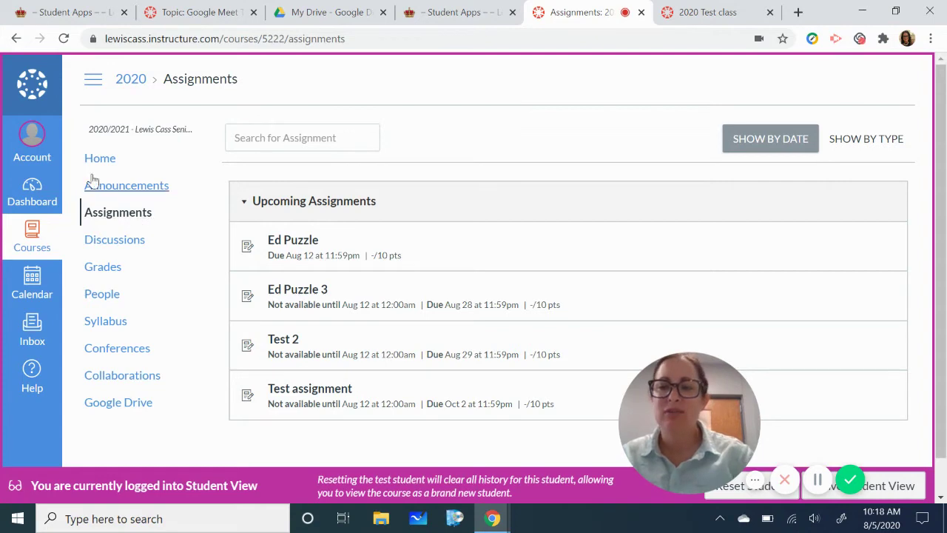
Step: Open the Google Meet Testing announcement in the course and follow its meeting link
click(111, 190)
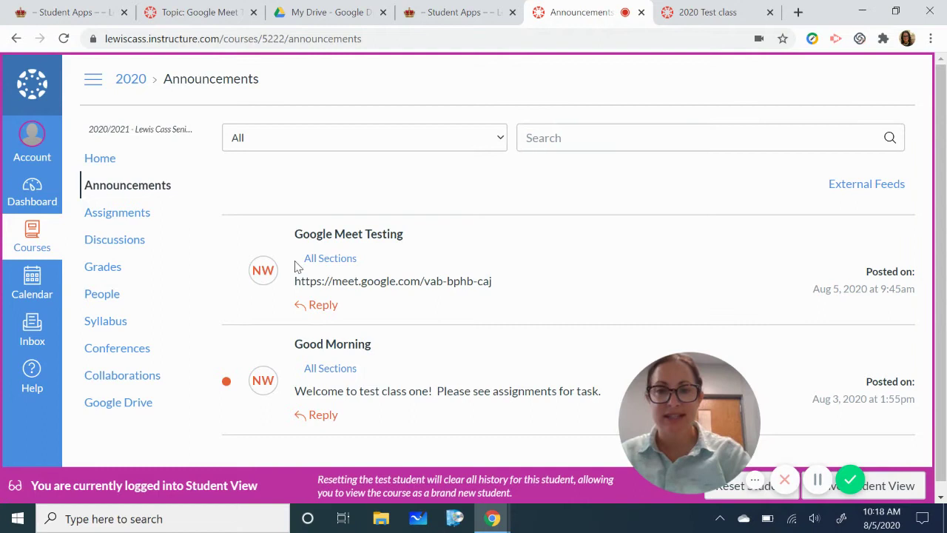
click(346, 235)
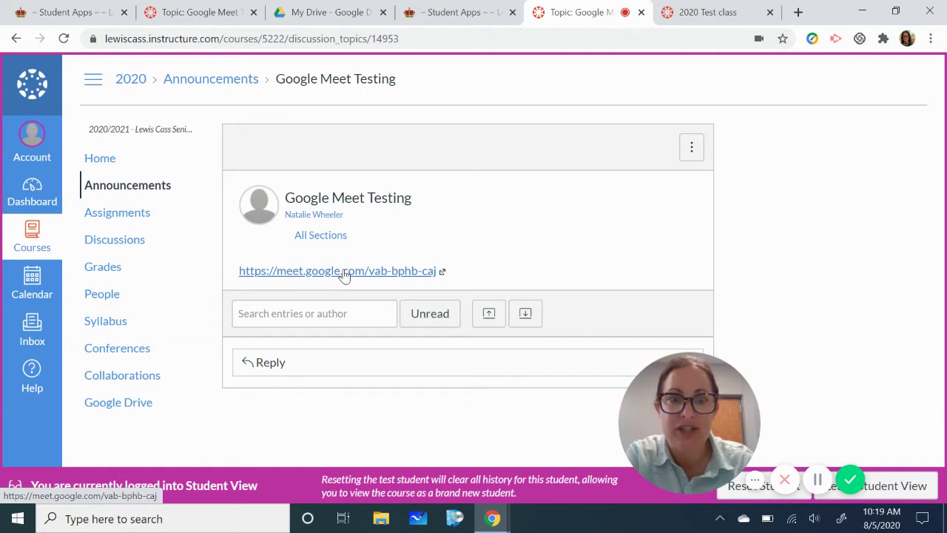
click(344, 271)
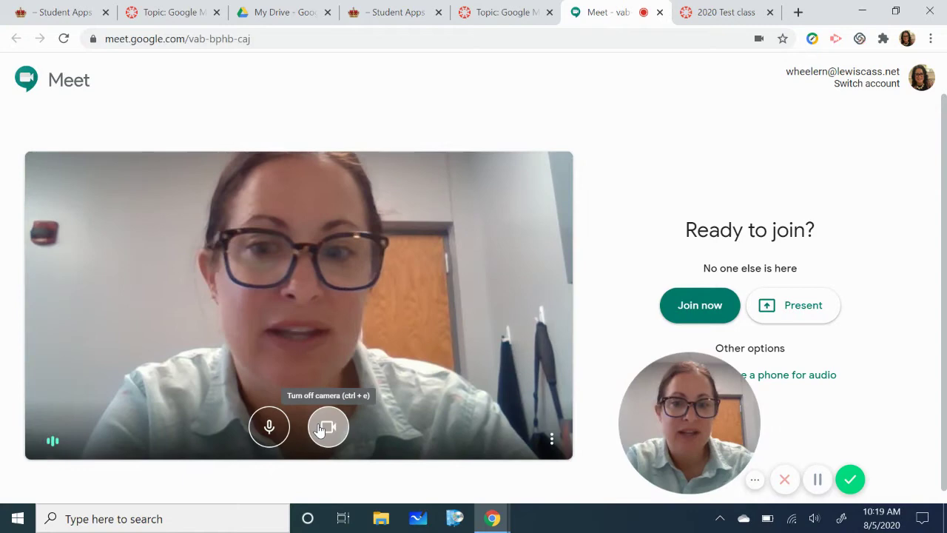
Step: Turn the camera off and back on in the preview, and join the meeting
click(320, 429)
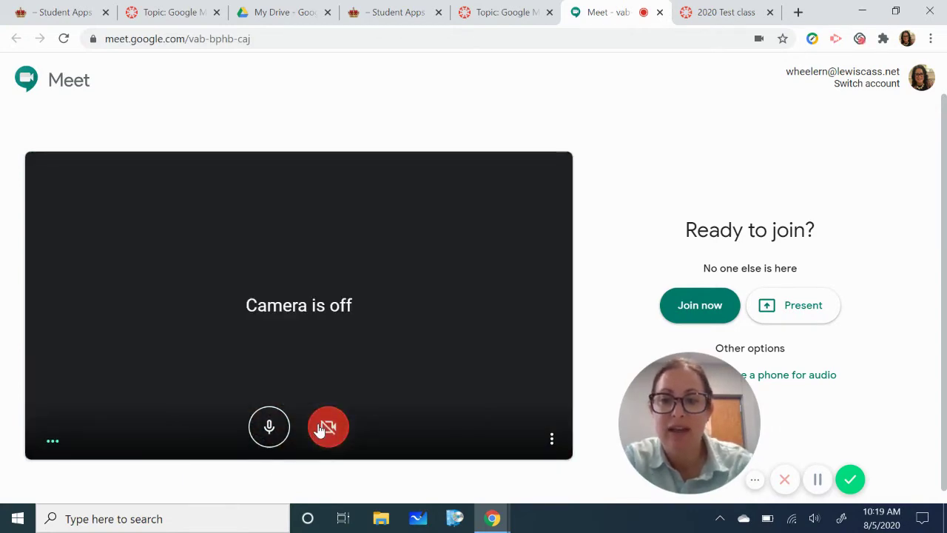
click(320, 429)
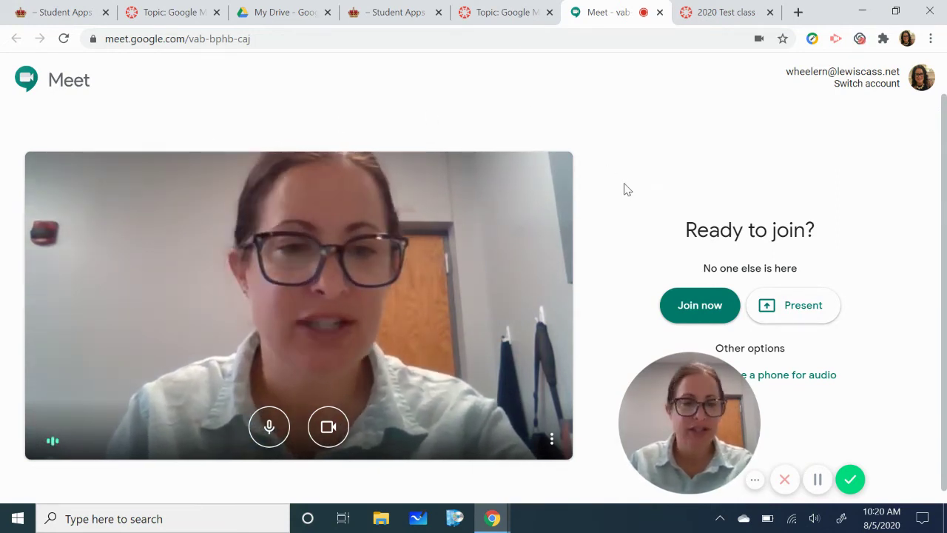
click(711, 306)
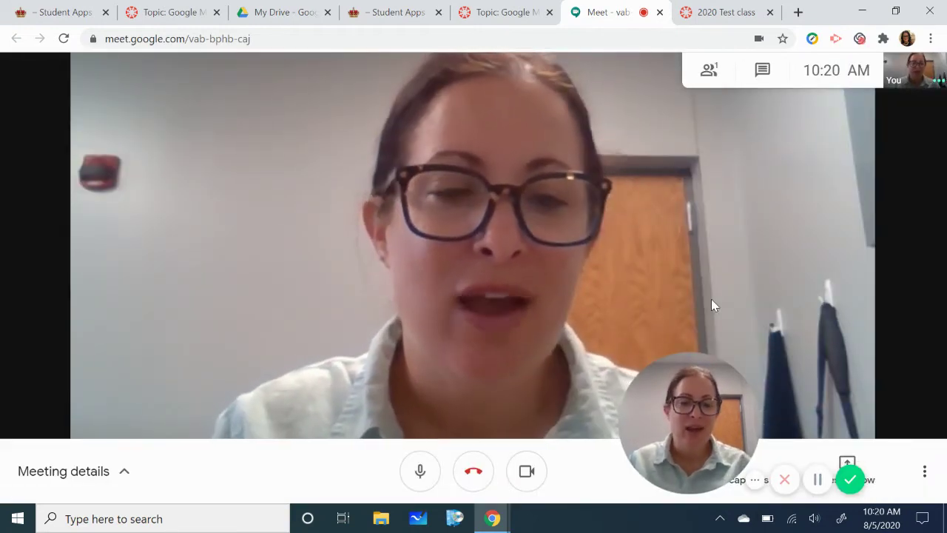
Step: Try the microphone control and turn the camera off and back on during the meeting
mouse_move(668, 378)
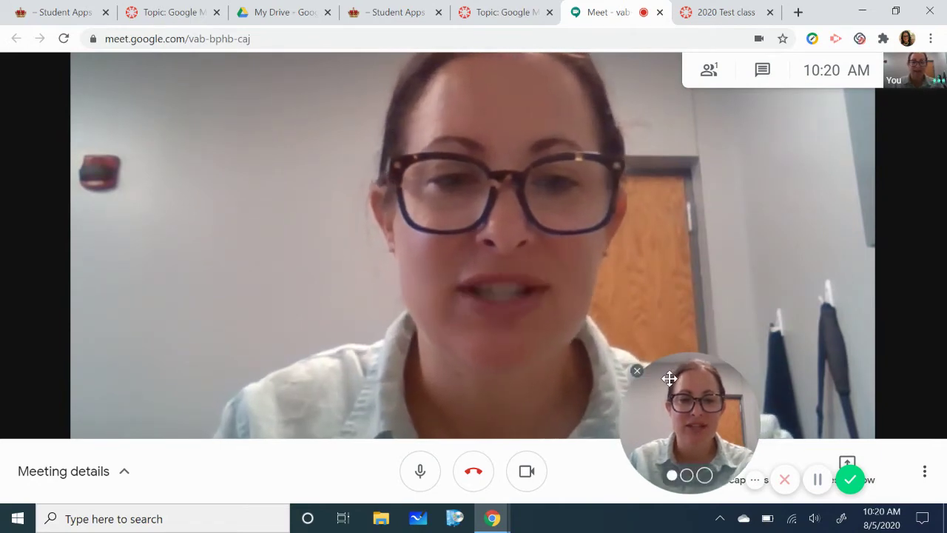
drag(669, 378, 49, 213)
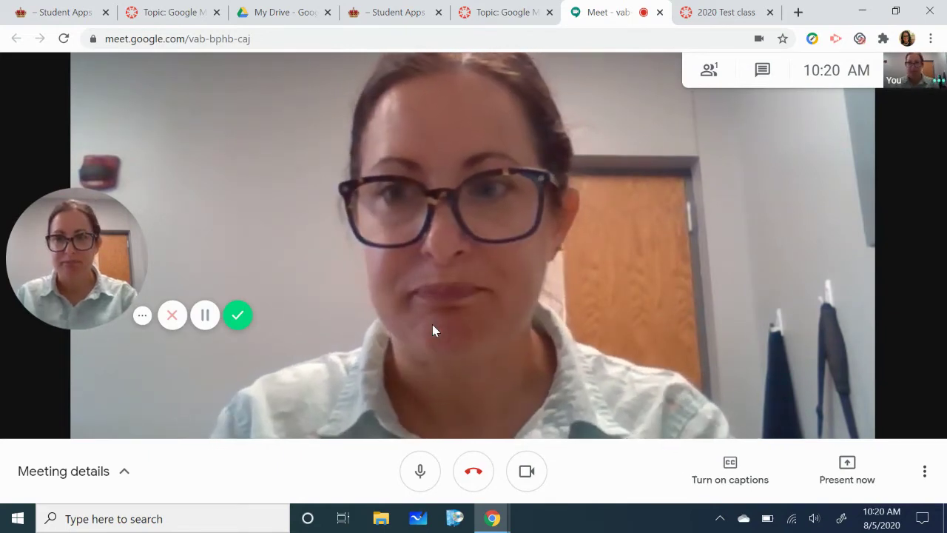
click(420, 482)
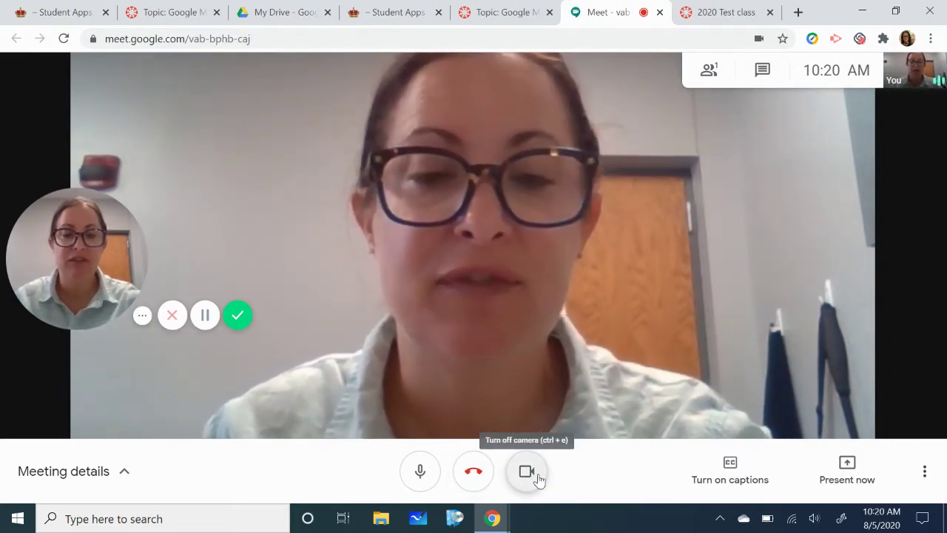
click(527, 471)
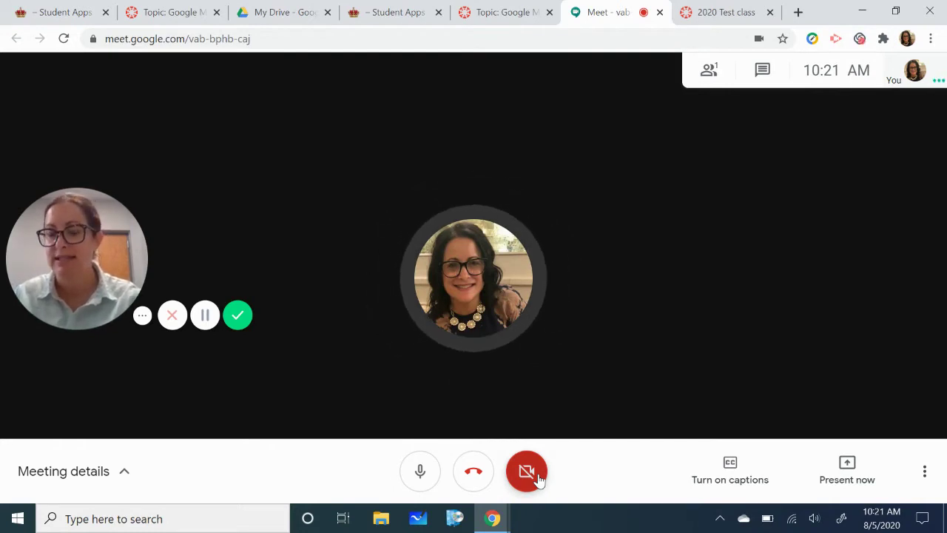
click(538, 478)
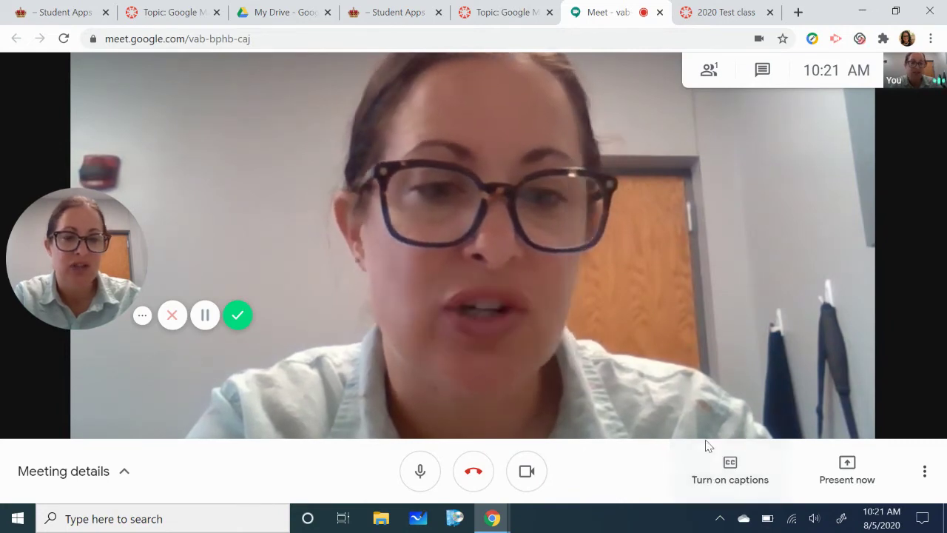
Step: Turn the meeting's live captions on and off again
click(748, 478)
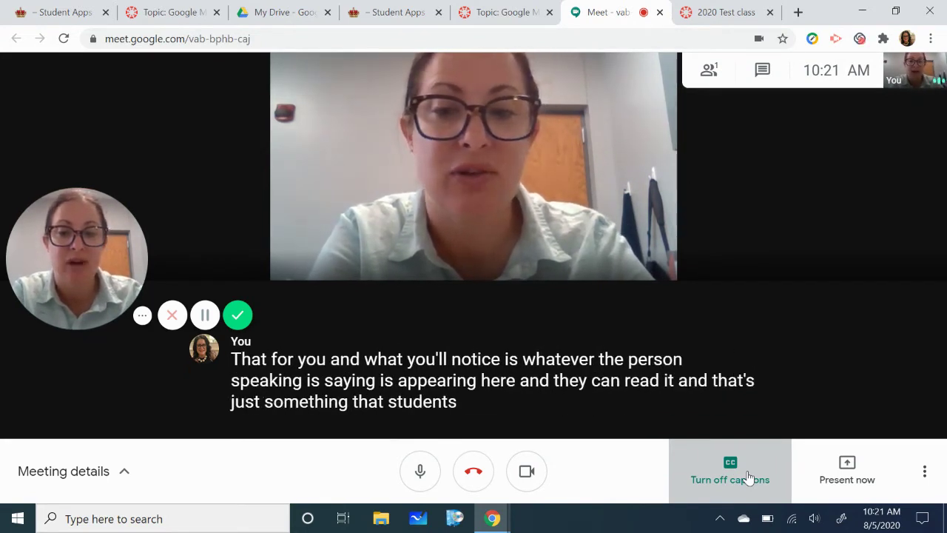
click(750, 477)
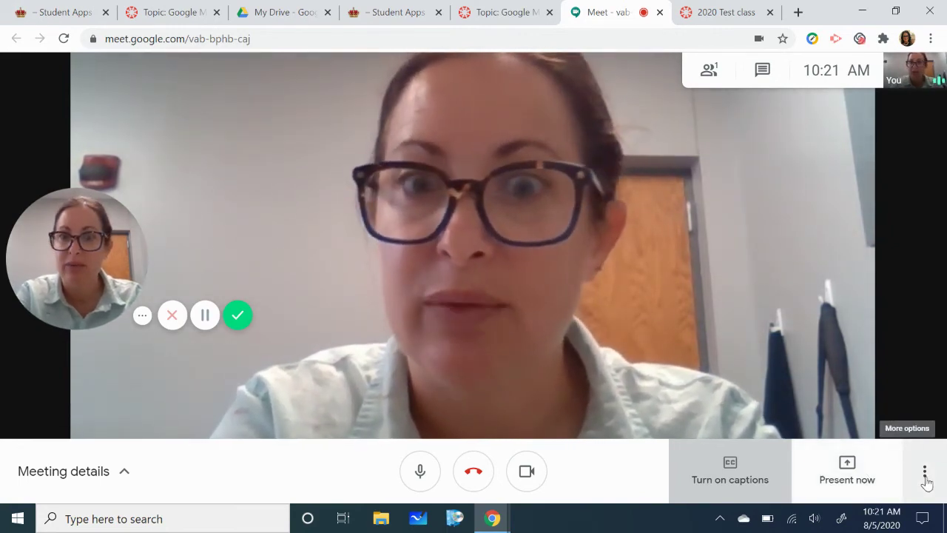
Step: Change the meeting layout to Sidebar
click(925, 478)
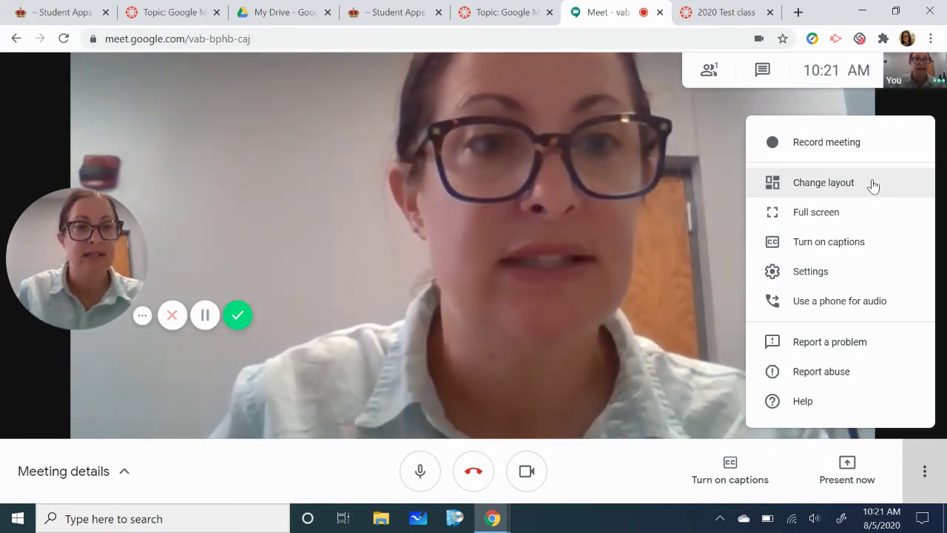
click(872, 185)
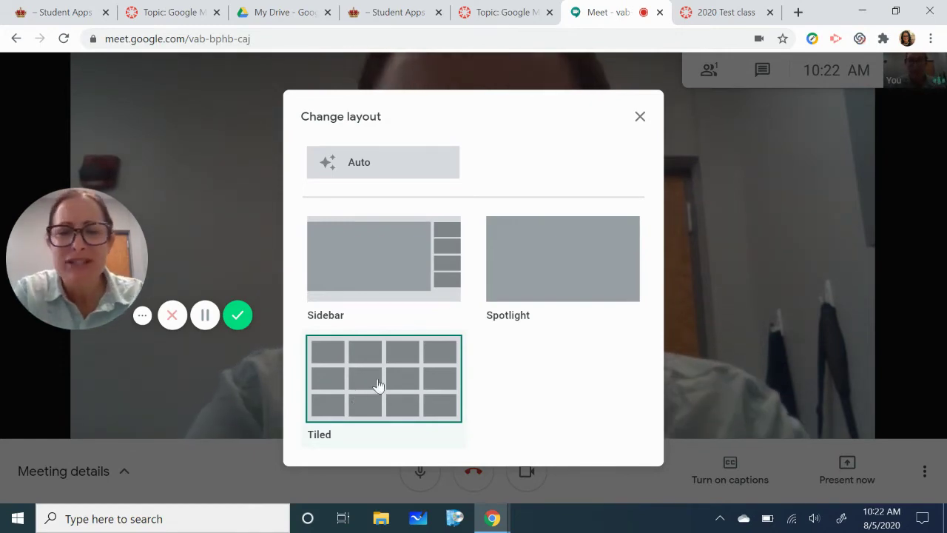
click(382, 298)
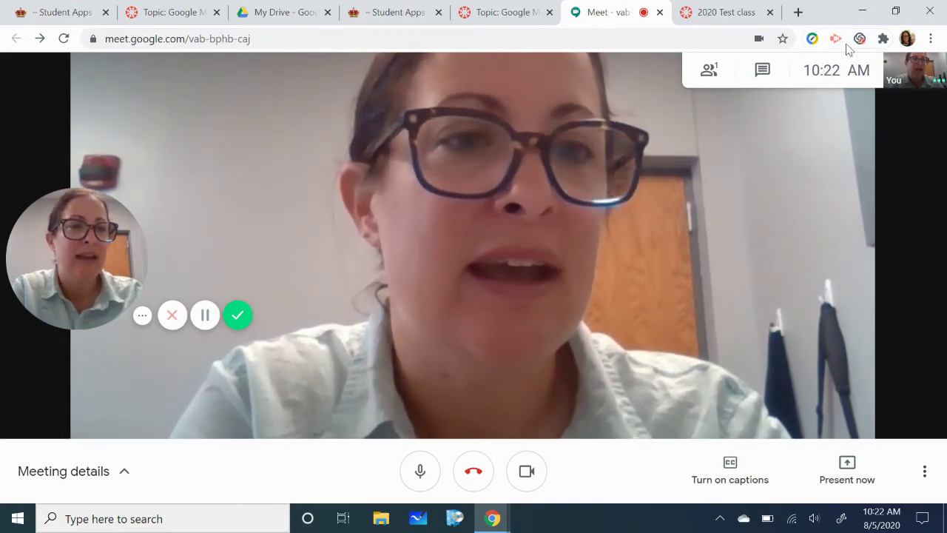
Step: Send the message "Chat" to everyone in the meeting chat
click(761, 75)
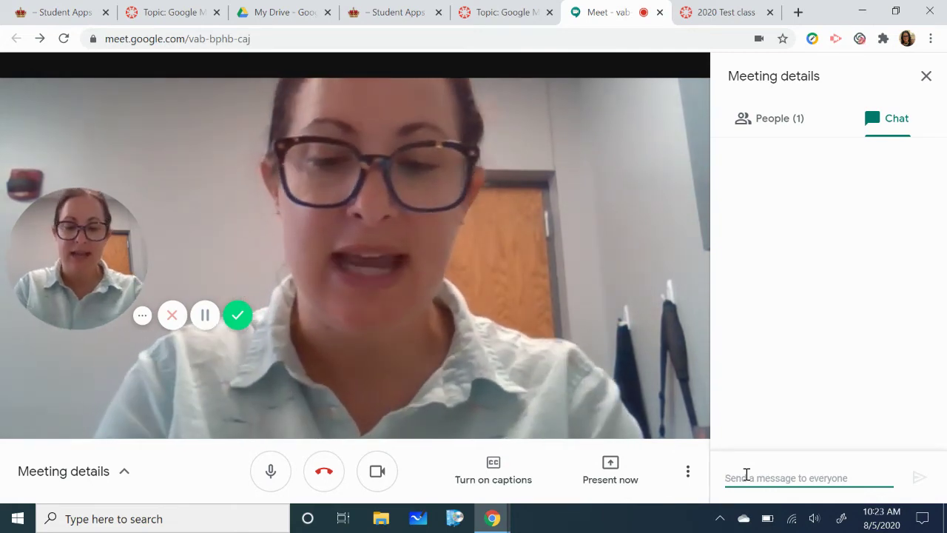
text(q)
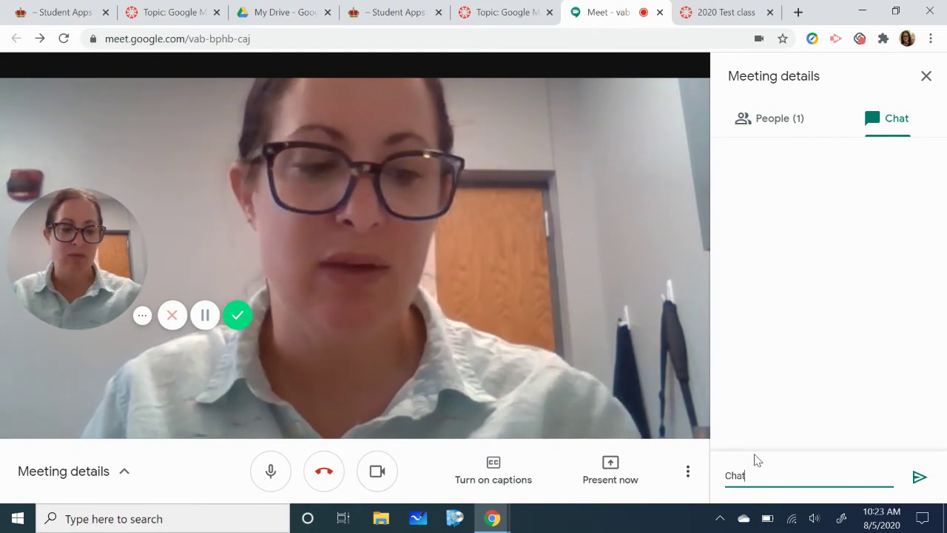
text(hat)
key(Return)
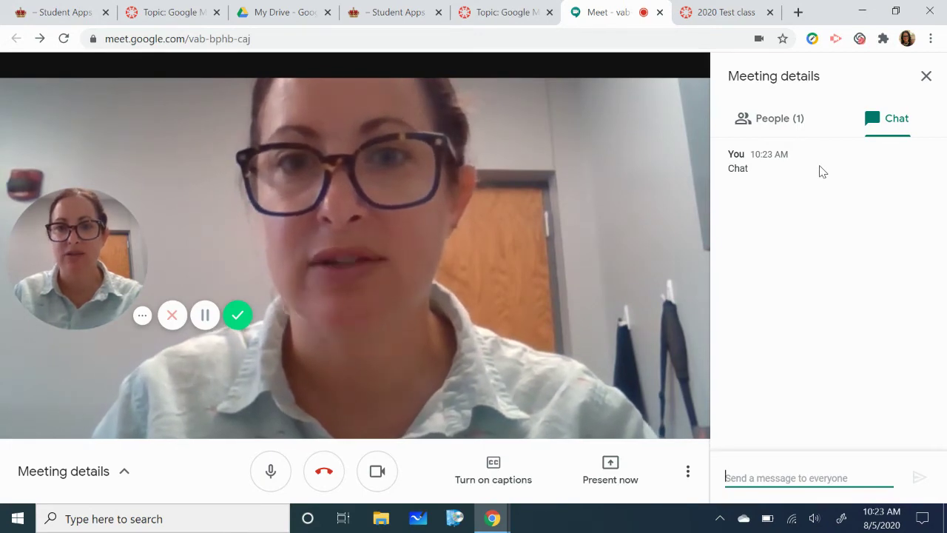
Step: Check the list of people in the meeting and close the meeting details
click(788, 130)
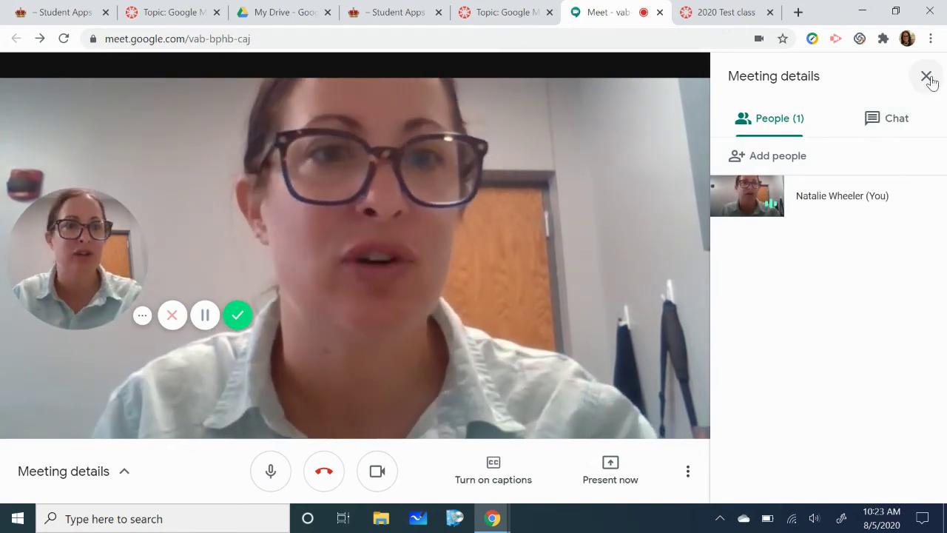
click(927, 77)
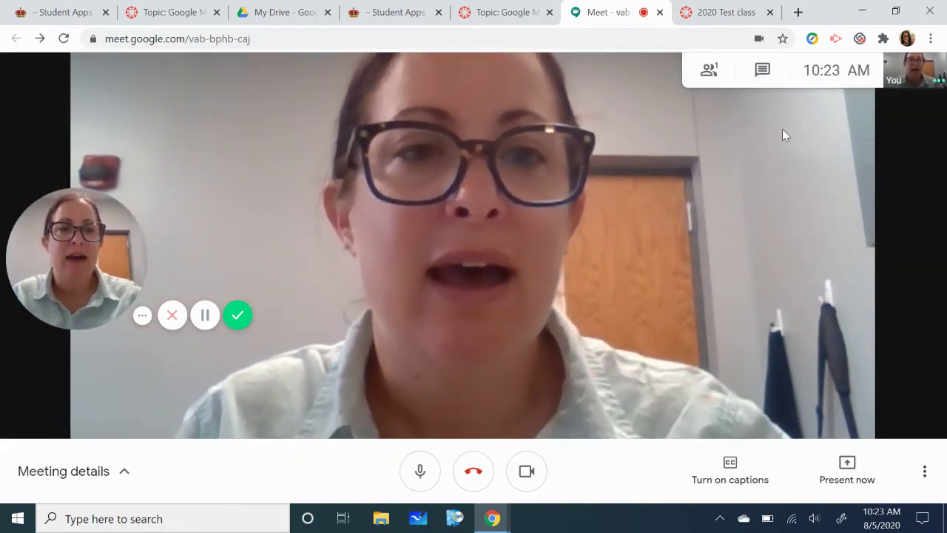
click(702, 76)
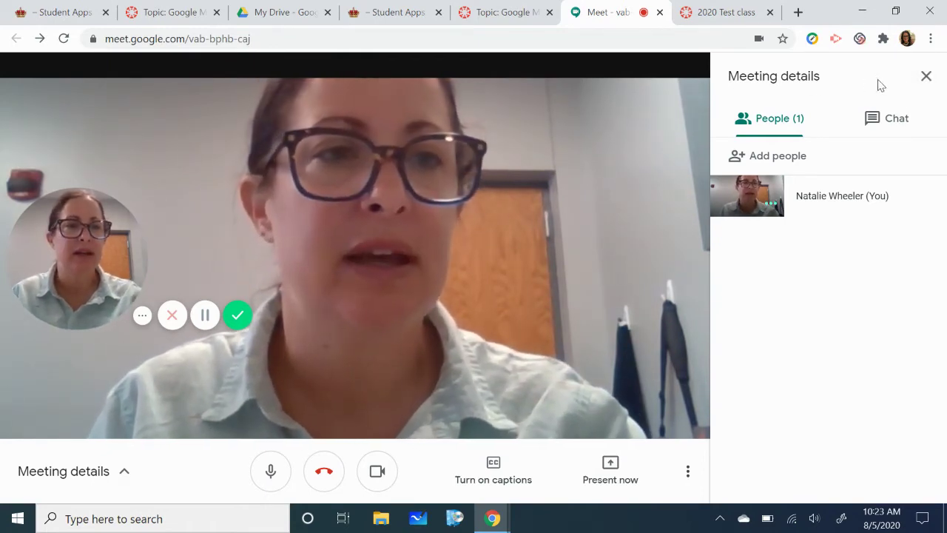
click(924, 77)
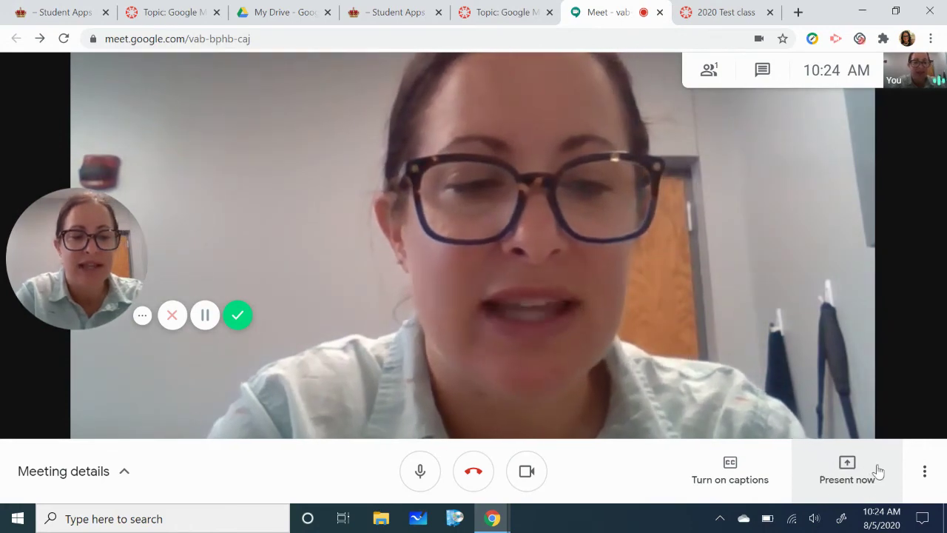
Step: Present the entire screen to the meeting and bring up the Student Apps page on it
click(863, 465)
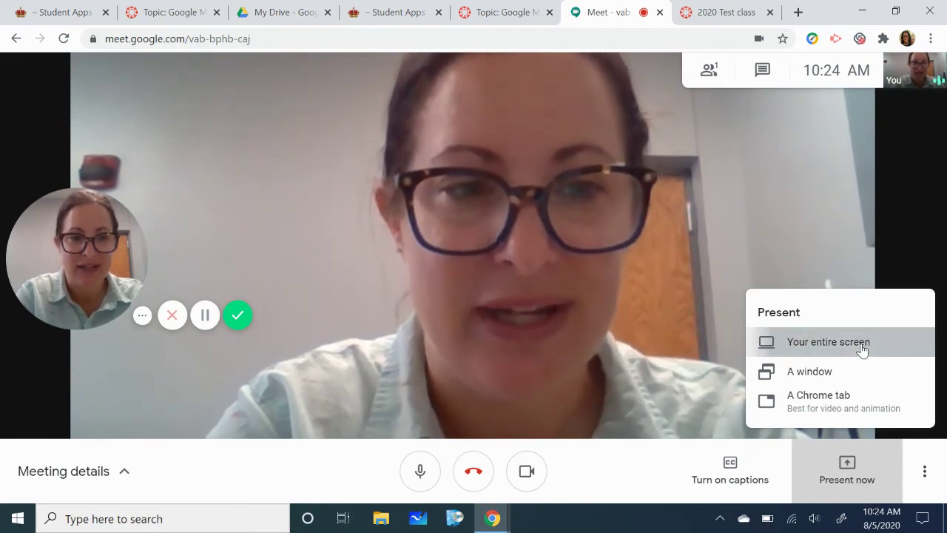
click(861, 347)
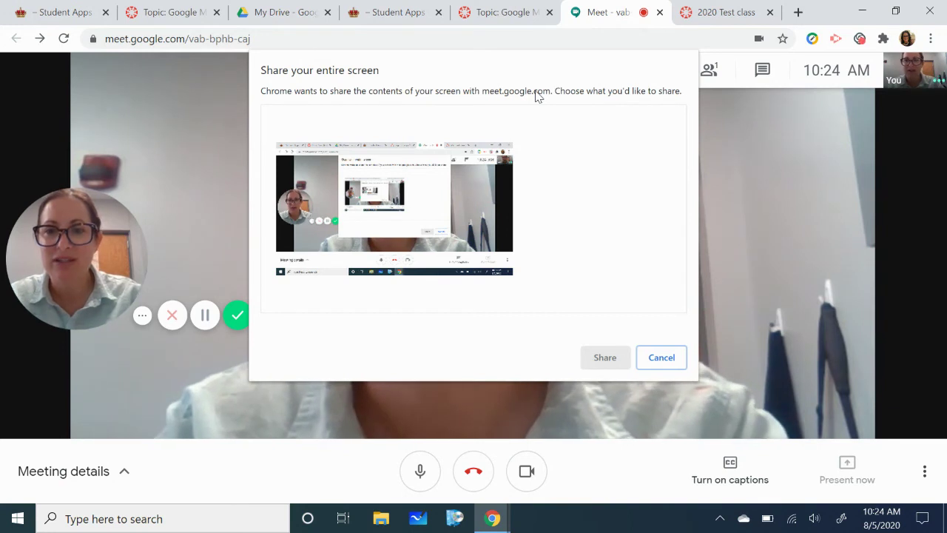
click(466, 169)
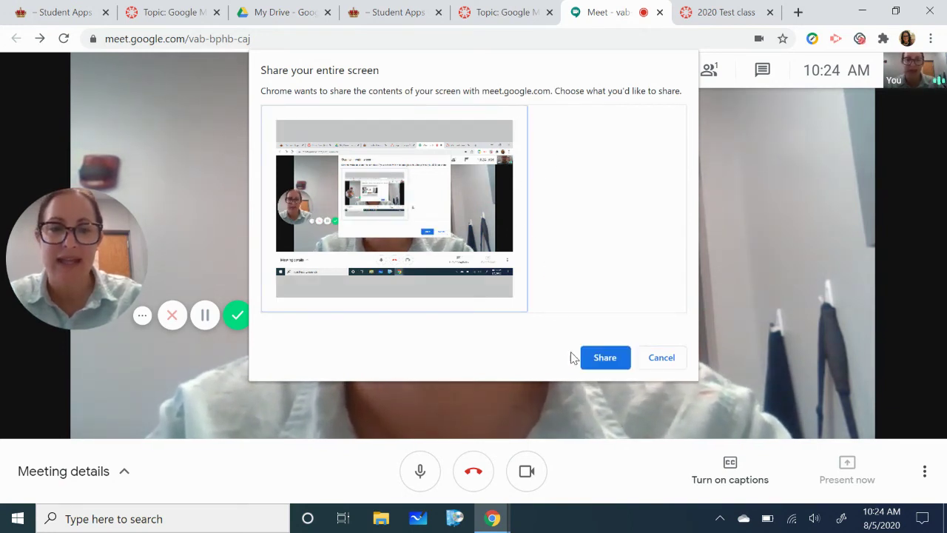
click(608, 360)
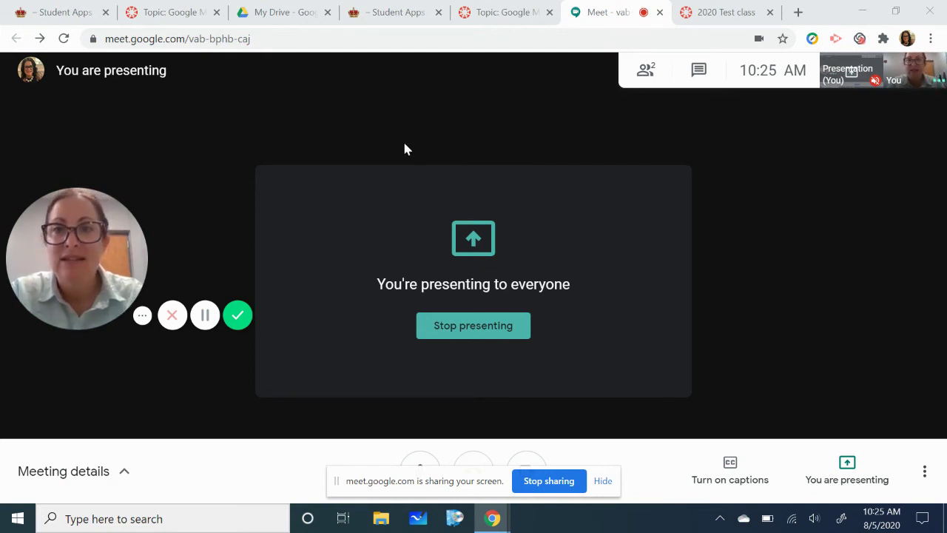
click(392, 7)
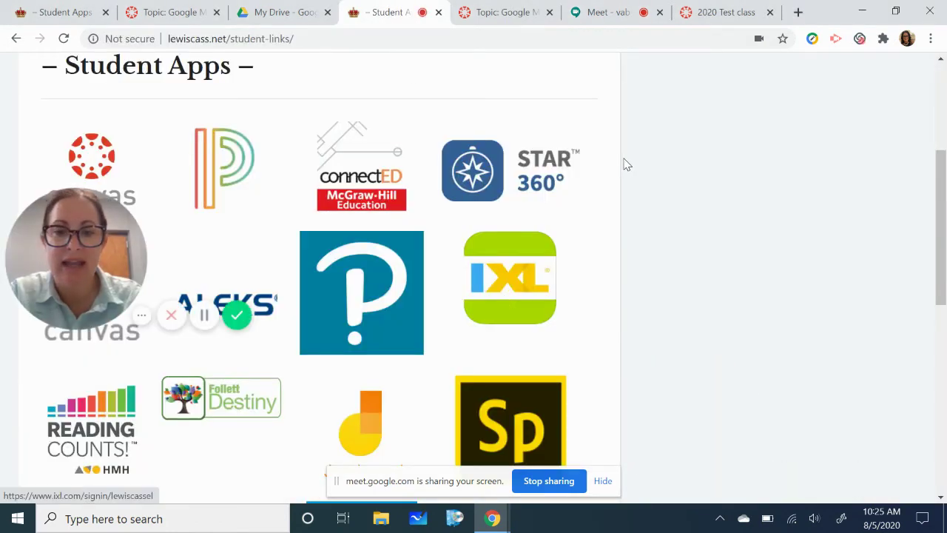
Step: Switch to Microsoft Whiteboard on the shared screen, try selecting the blue and red pens, and close the whiteboard
click(419, 517)
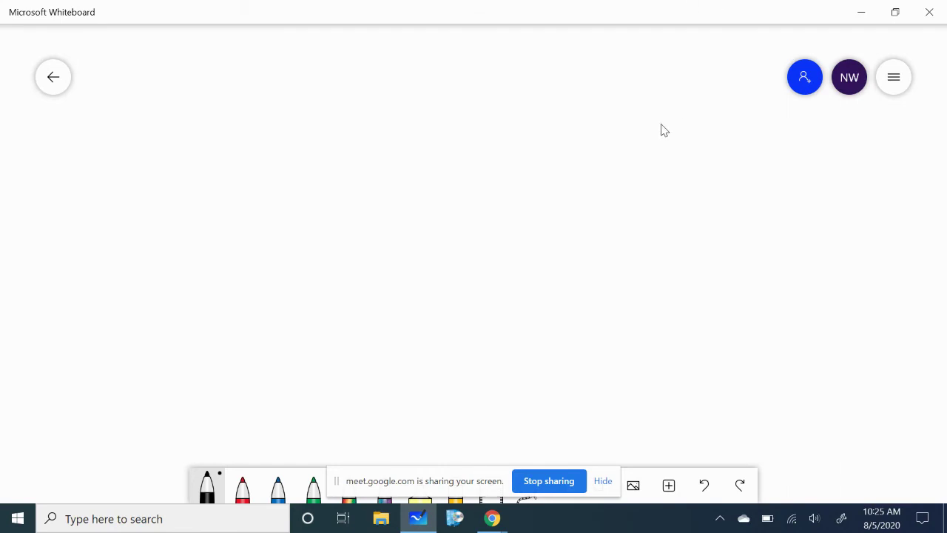
click(279, 487)
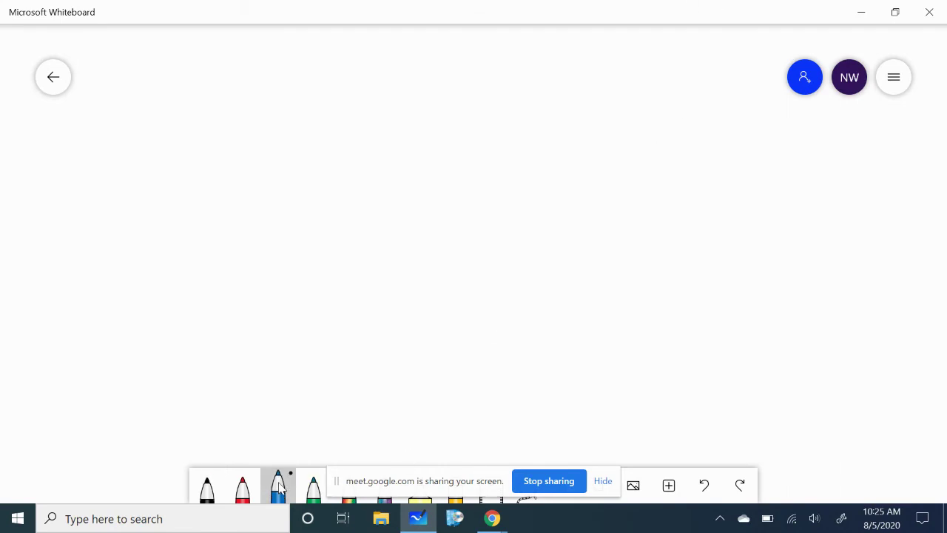
scroll(377, 157, right, 1)
scroll(389, 212, down, 1)
scroll(385, 104, up, 1)
click(243, 486)
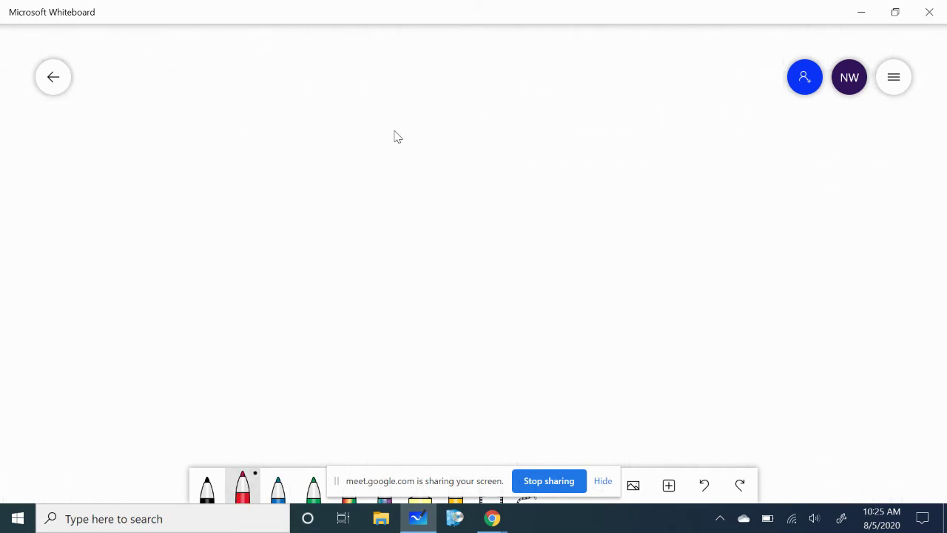
scroll(309, 135, left, 1)
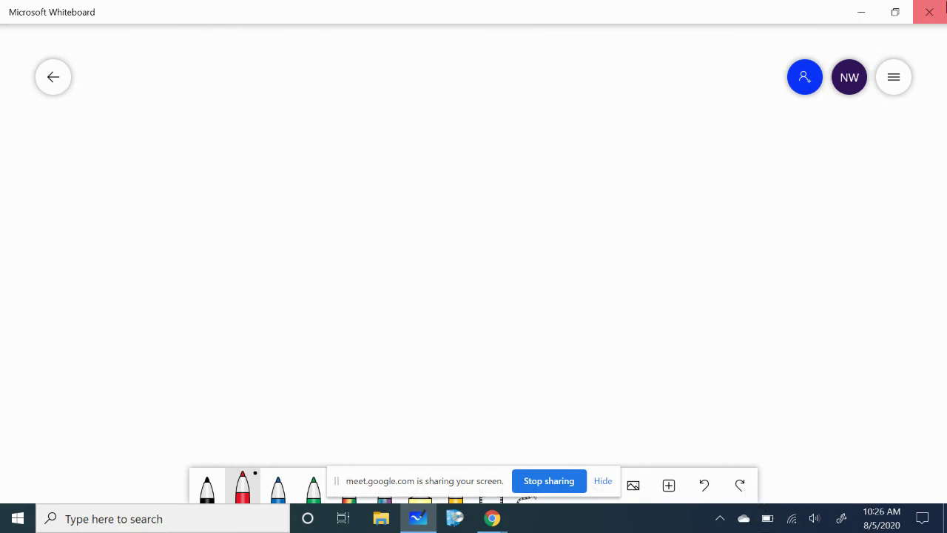
click(943, 8)
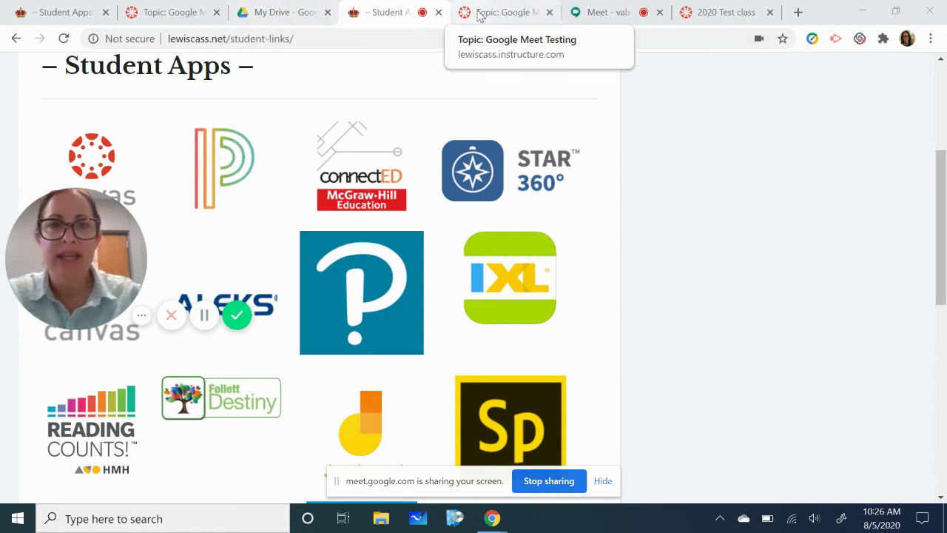
Step: Return to the Google Meet page and stop presenting the screen
click(613, 13)
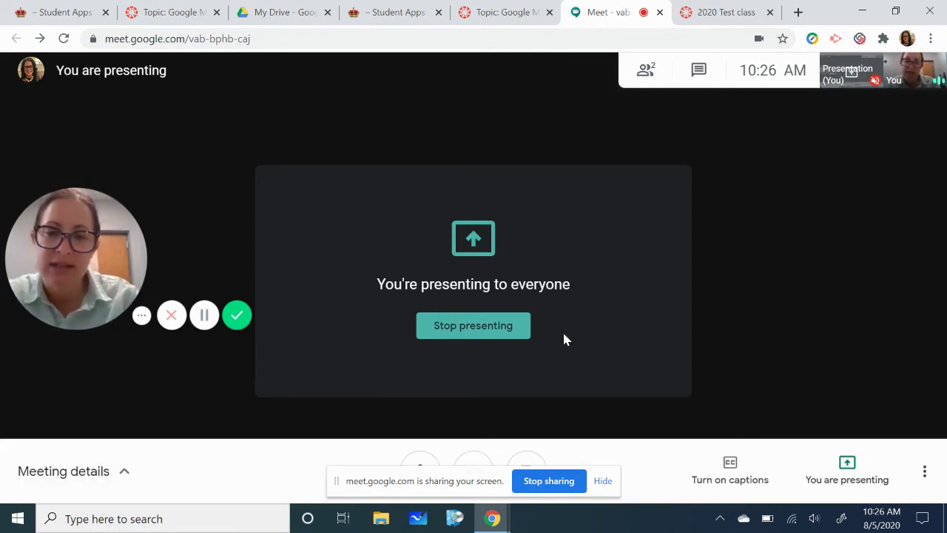
click(437, 324)
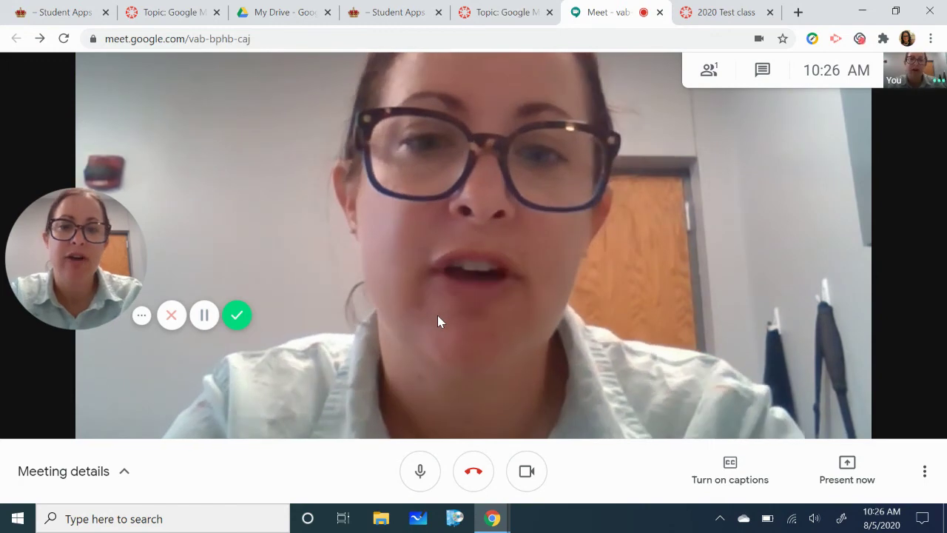
Step: Leave the meeting and rejoin it with the current camera and microphone settings
click(474, 473)
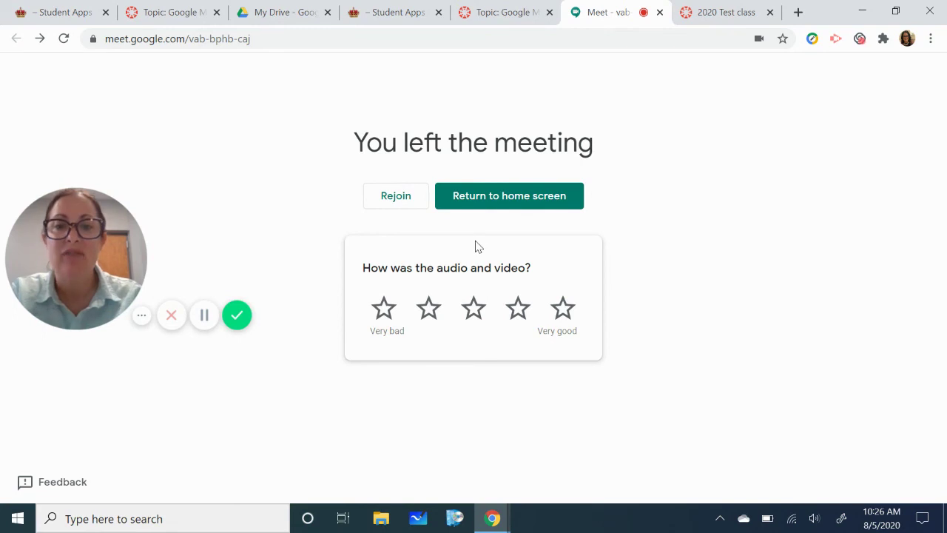
click(398, 198)
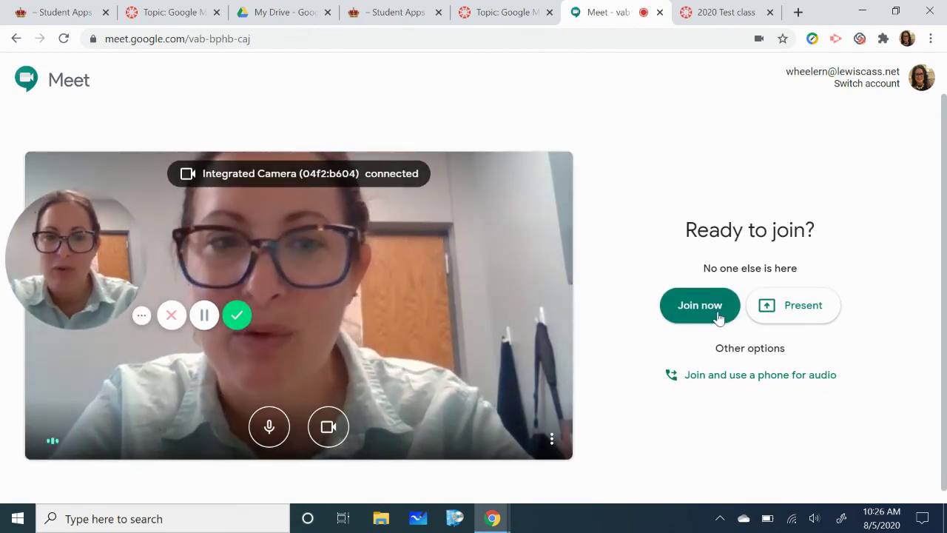
click(717, 314)
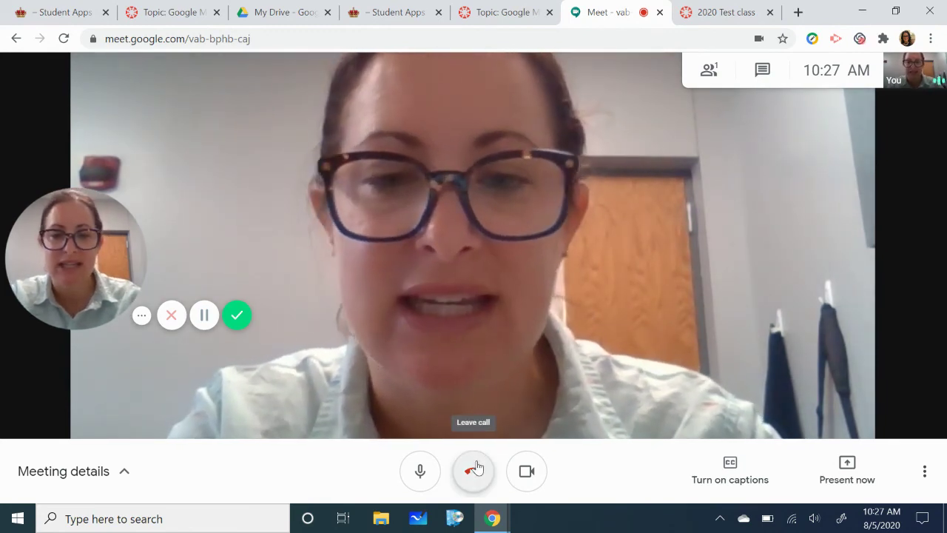
Step: Leave the rejoined meeting and go back to the Meet home screen
click(476, 468)
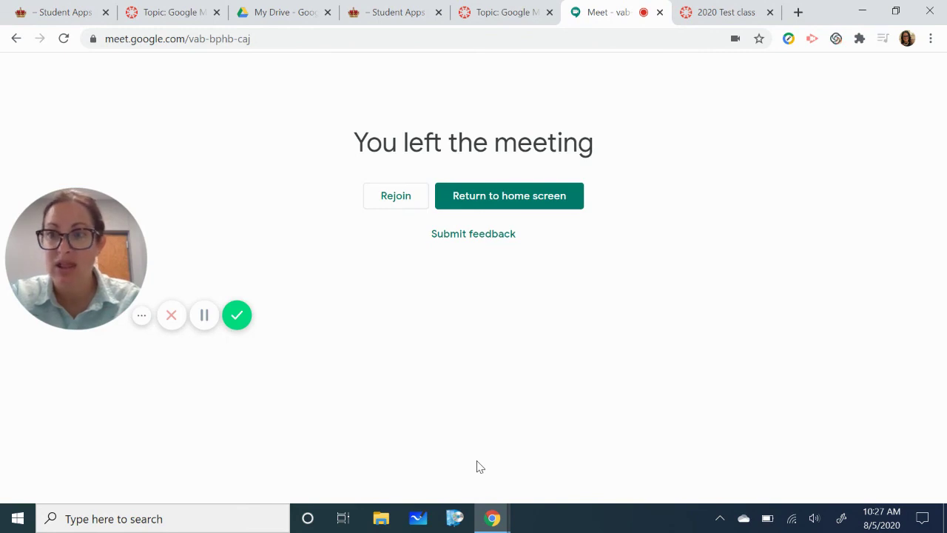
click(543, 204)
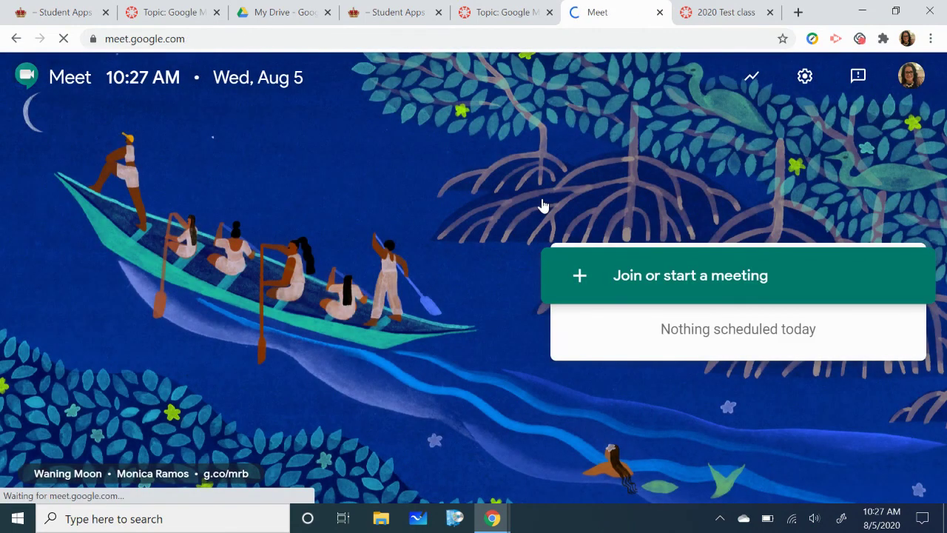